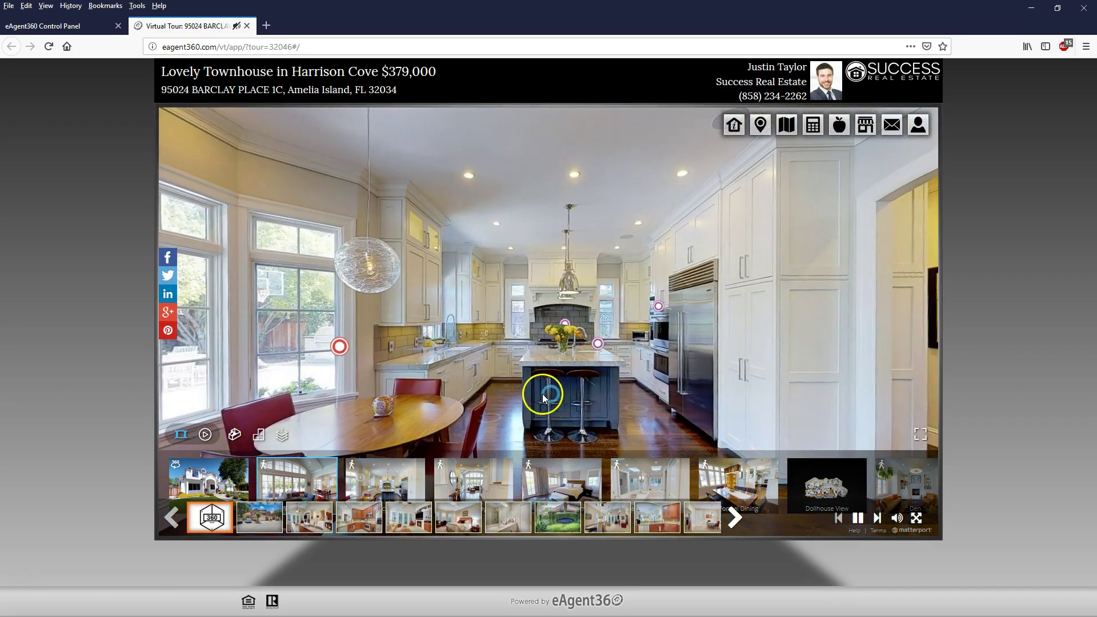
- Walk the tour past the kitchen island, down the hallway and back office, into the living room
left_click(508, 395)
left_click_drag(698, 384, 248, 358)
left_click(579, 322)
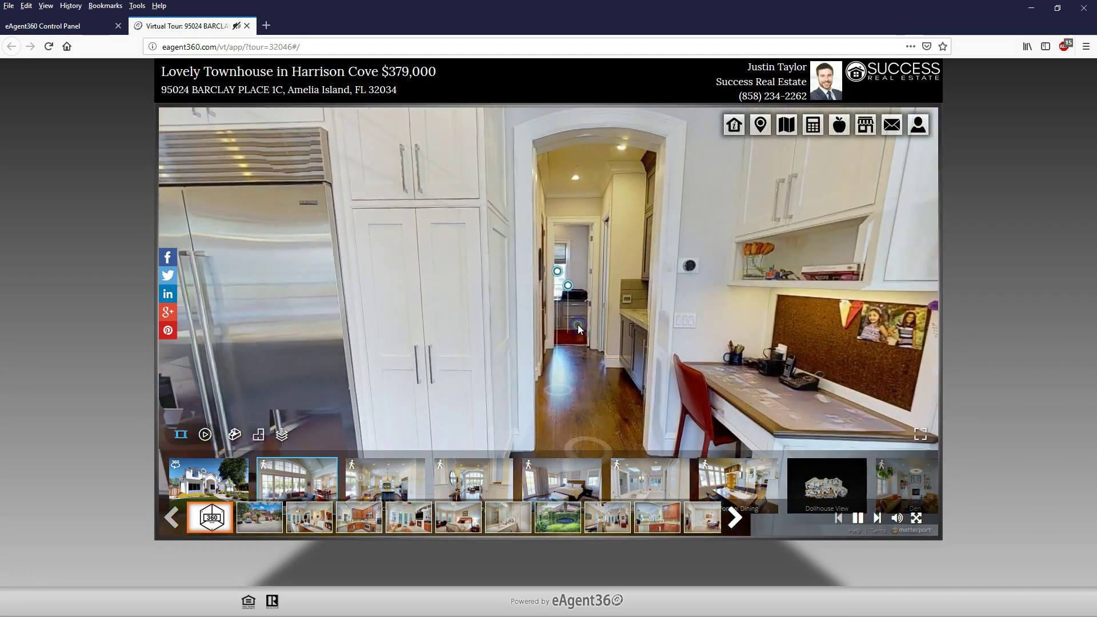
left_click(559, 328)
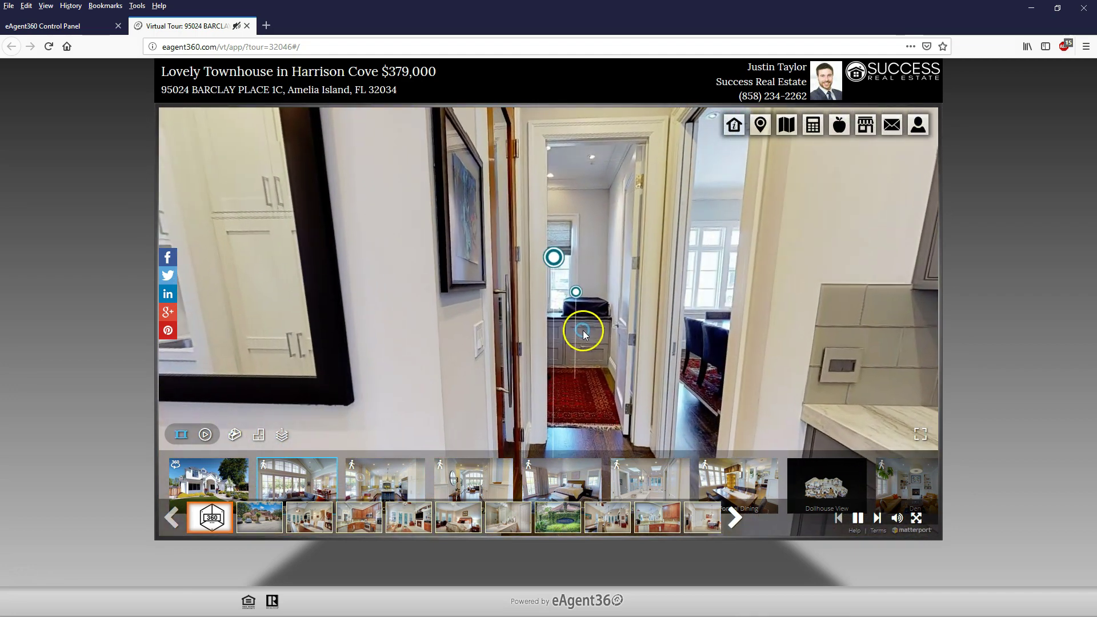
left_click(598, 336)
left_click(858, 361)
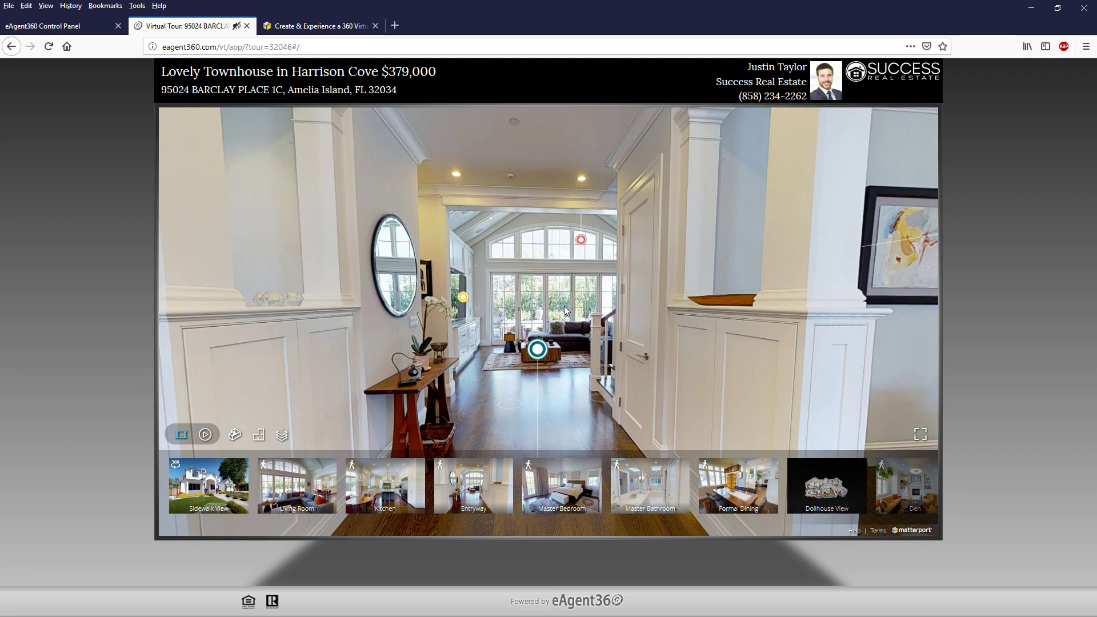
left_click(564, 310)
left_click_drag(564, 306, 451, 330)
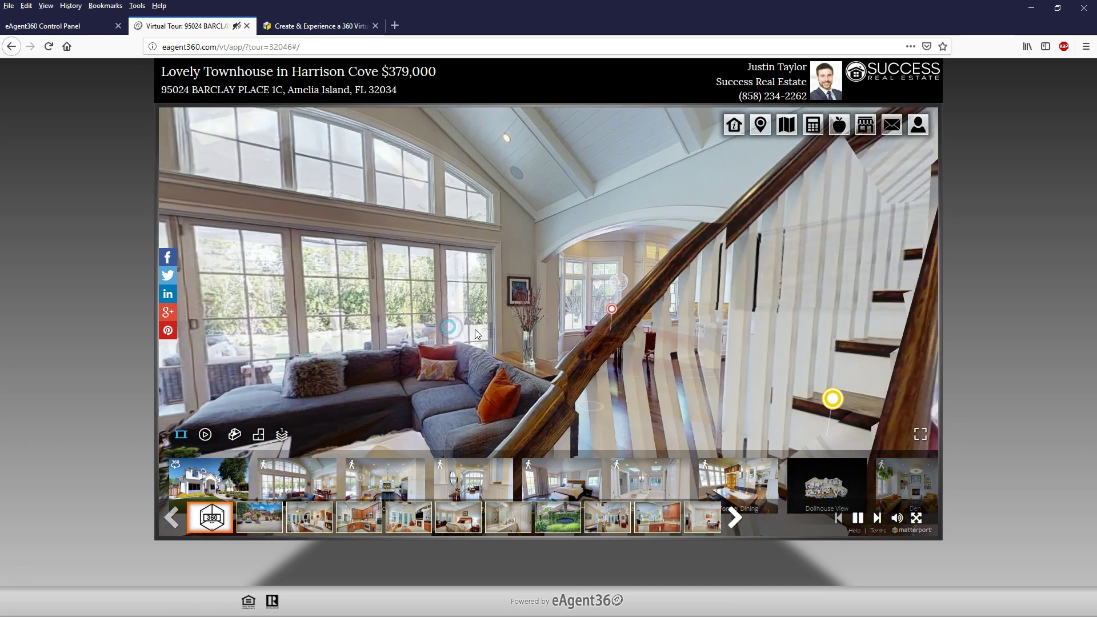
- Move through the dining area into the kitchen and look around the fridge and hallway
left_click(637, 330)
left_click_drag(582, 326, 440, 313)
left_click(718, 310)
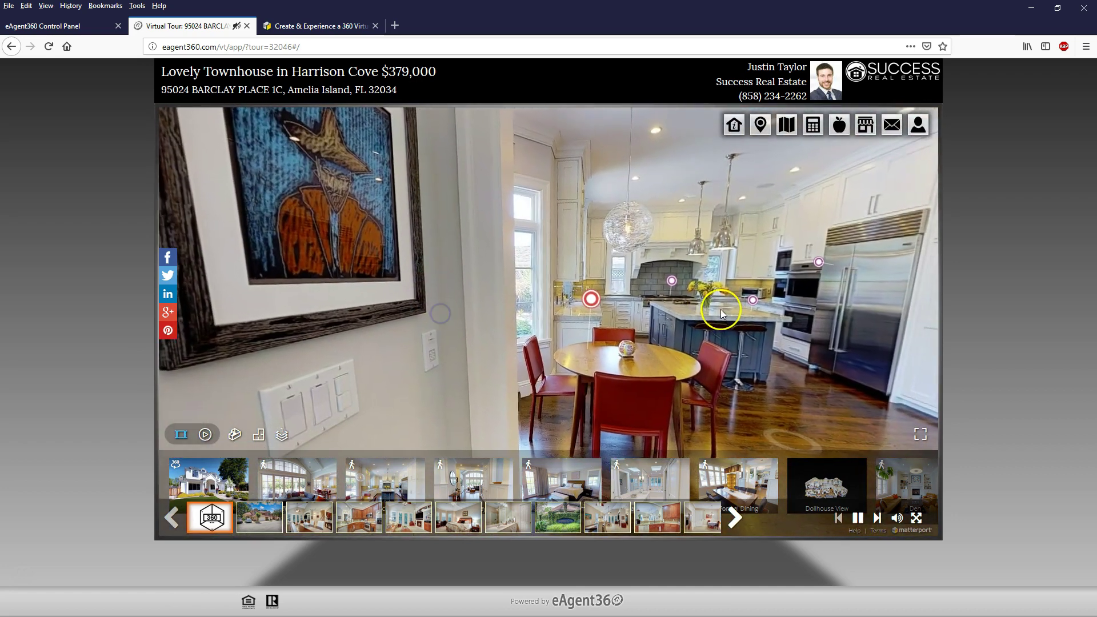
left_click_drag(763, 315, 630, 314)
left_click(702, 334)
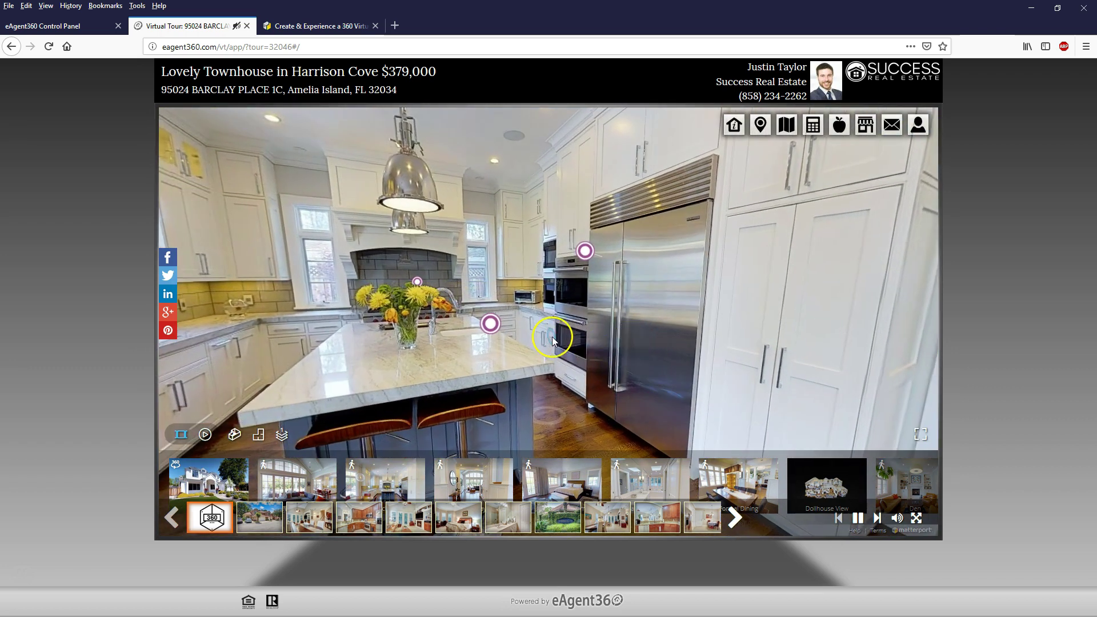
left_click_drag(558, 337, 683, 341)
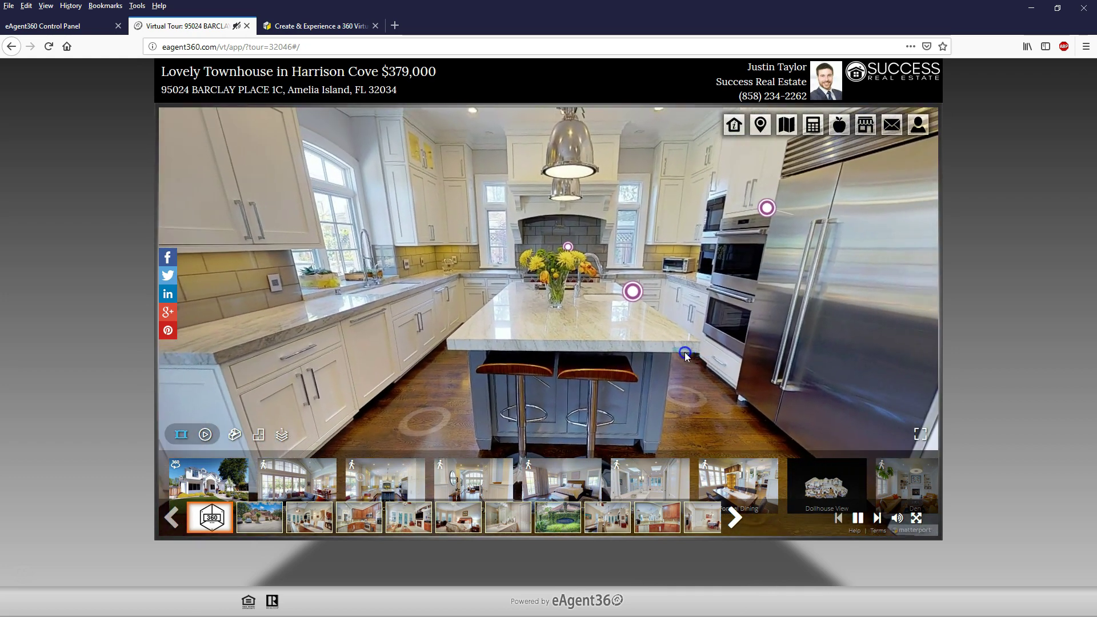
left_click_drag(685, 353, 765, 351)
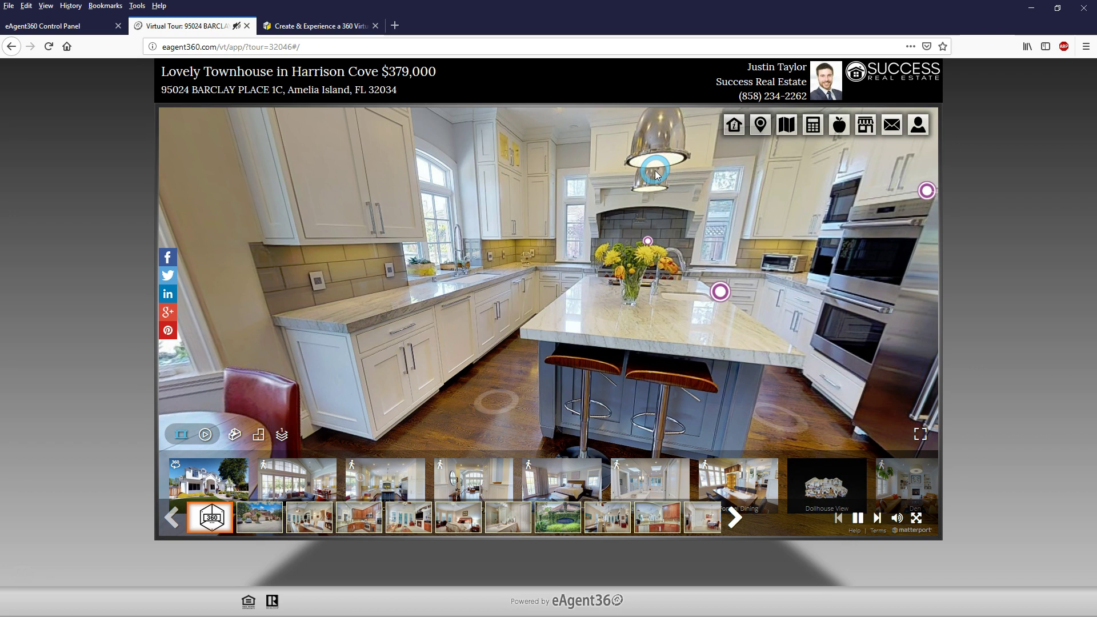
- Show the agent's contact details and bring up the empty Contact Me form
left_click(455, 158)
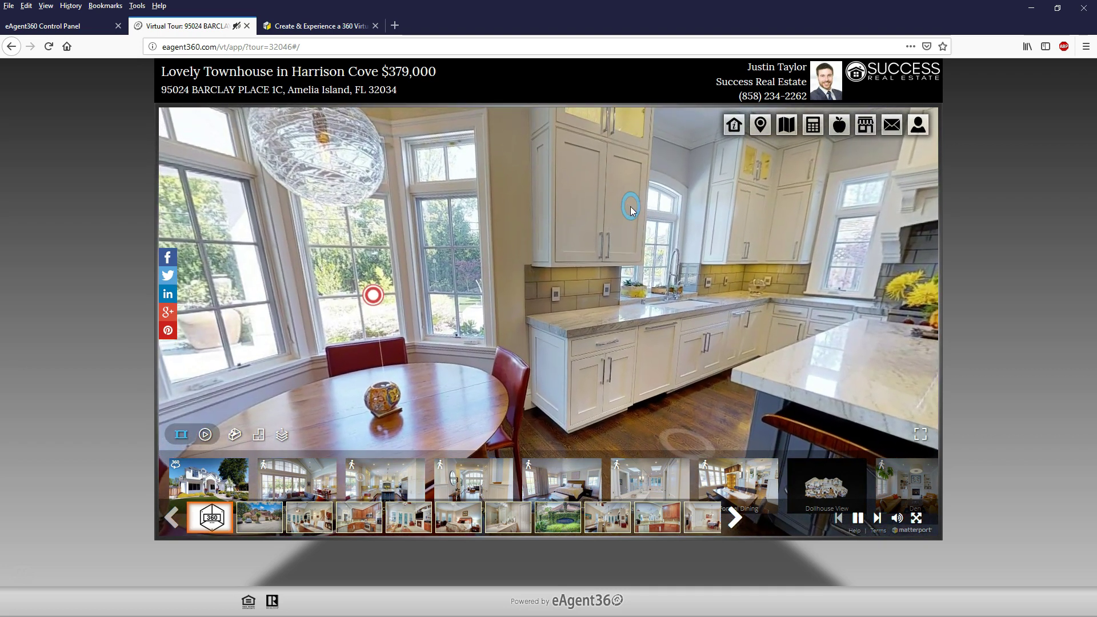
left_click(976, 115)
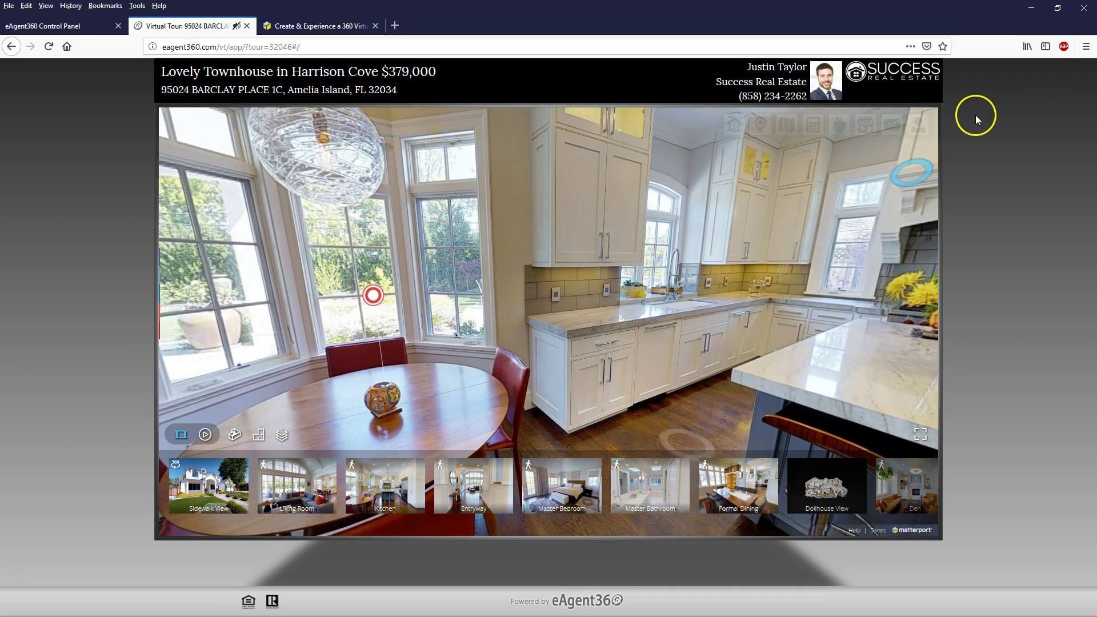
left_click(918, 125)
left_click(459, 371)
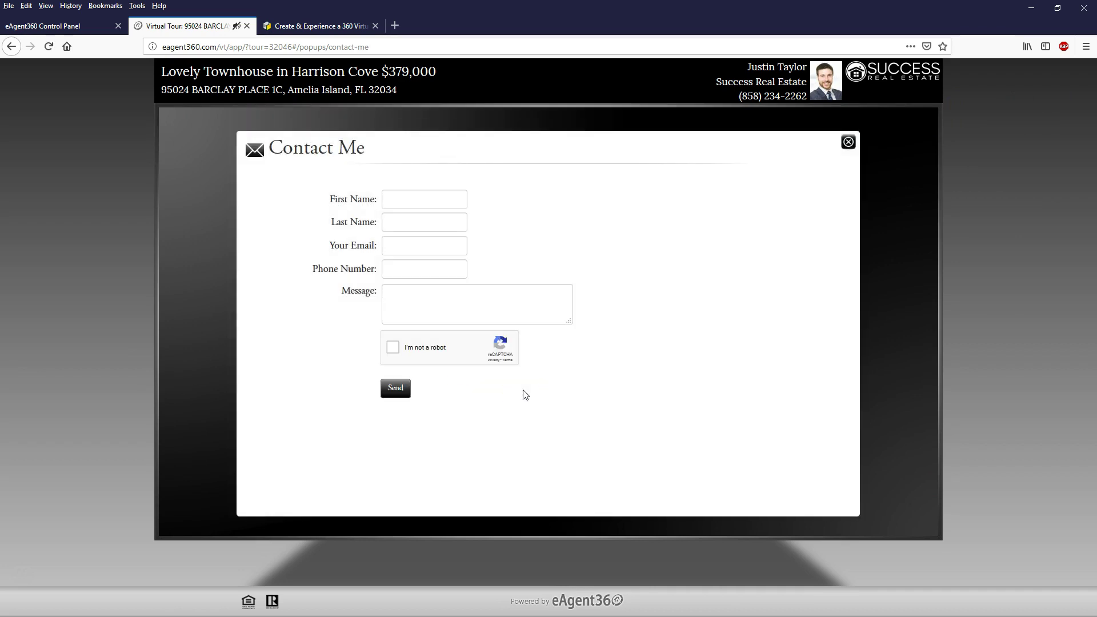
left_click(332, 441)
left_click(573, 268)
left_click(566, 270)
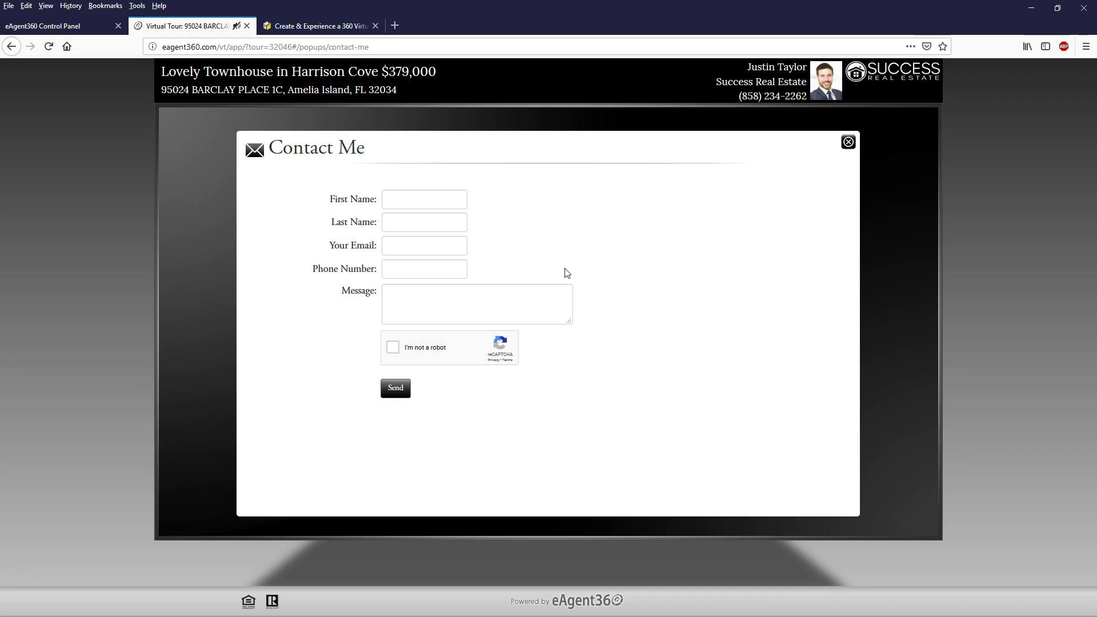
left_click(71, 26)
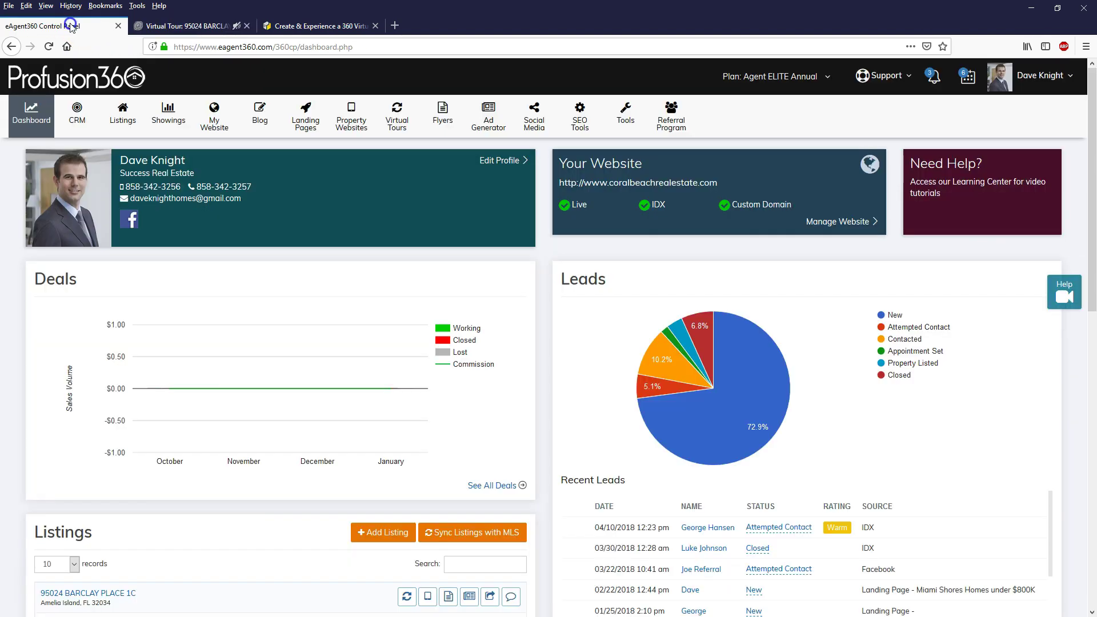
left_click(395, 116)
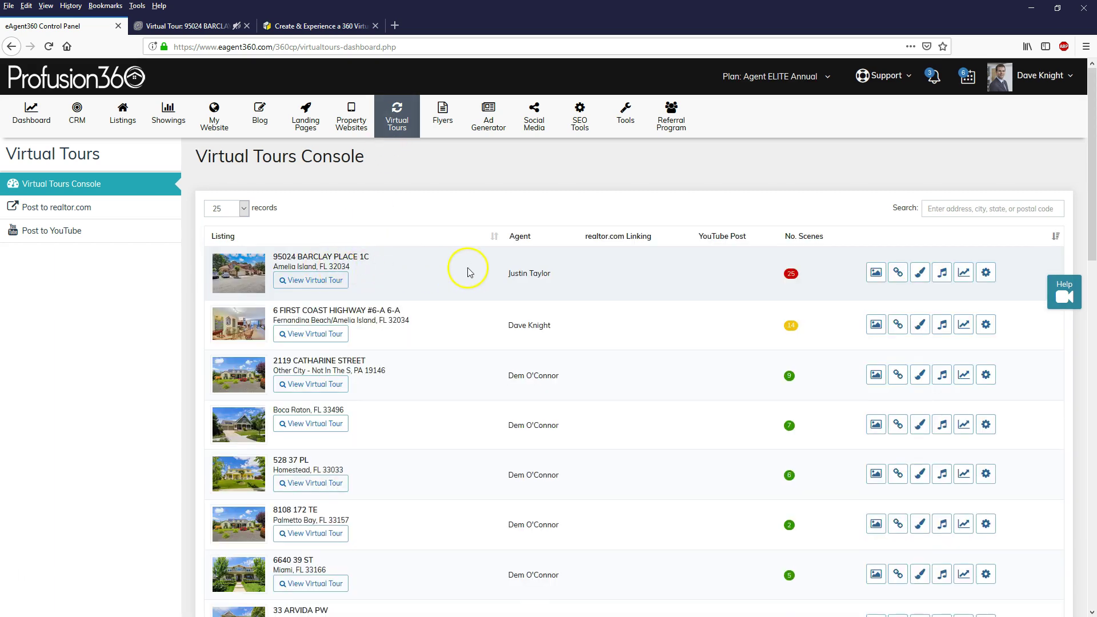
left_click(873, 277)
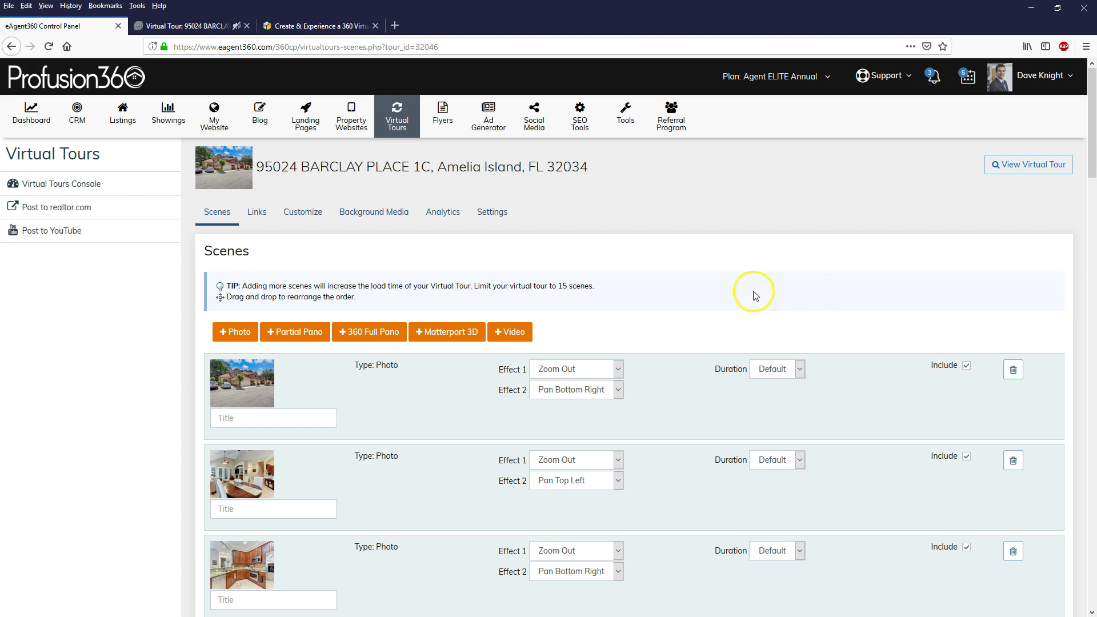
left_click(451, 334)
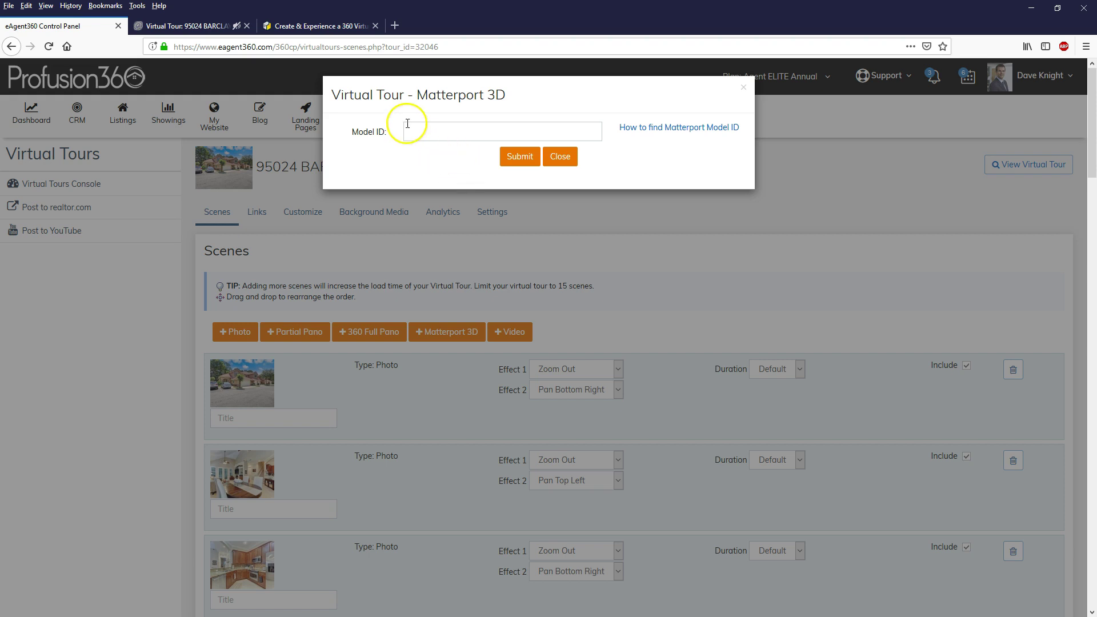
left_click(321, 25)
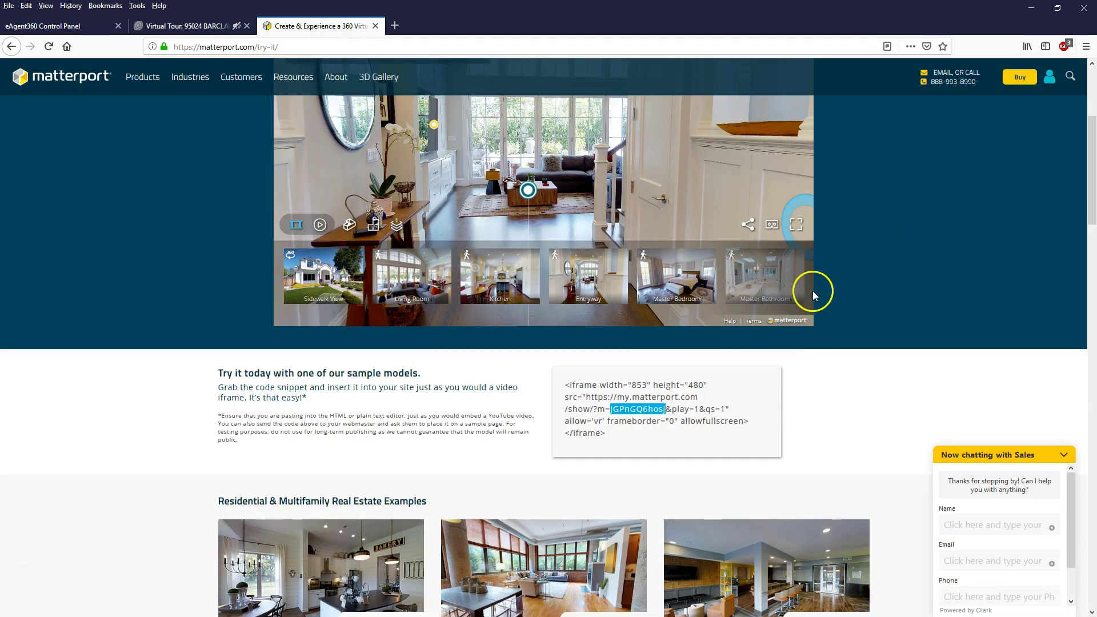
- Copy model ID JGPnGQ6hosj from the Matterport iframe embed code
left_click(623, 375)
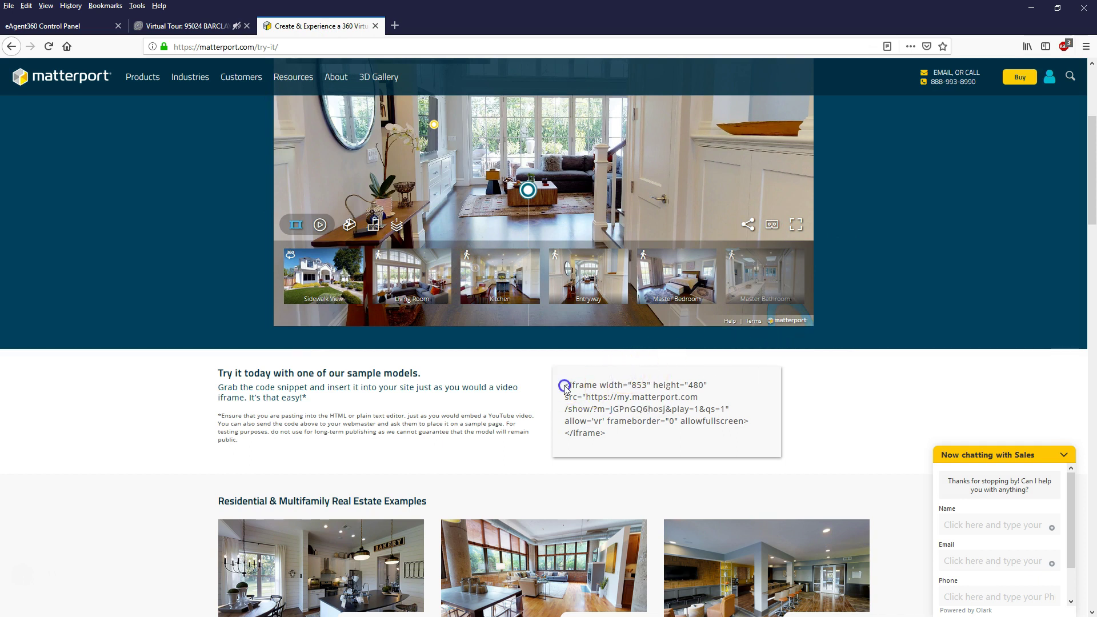
left_click_drag(566, 385, 605, 437)
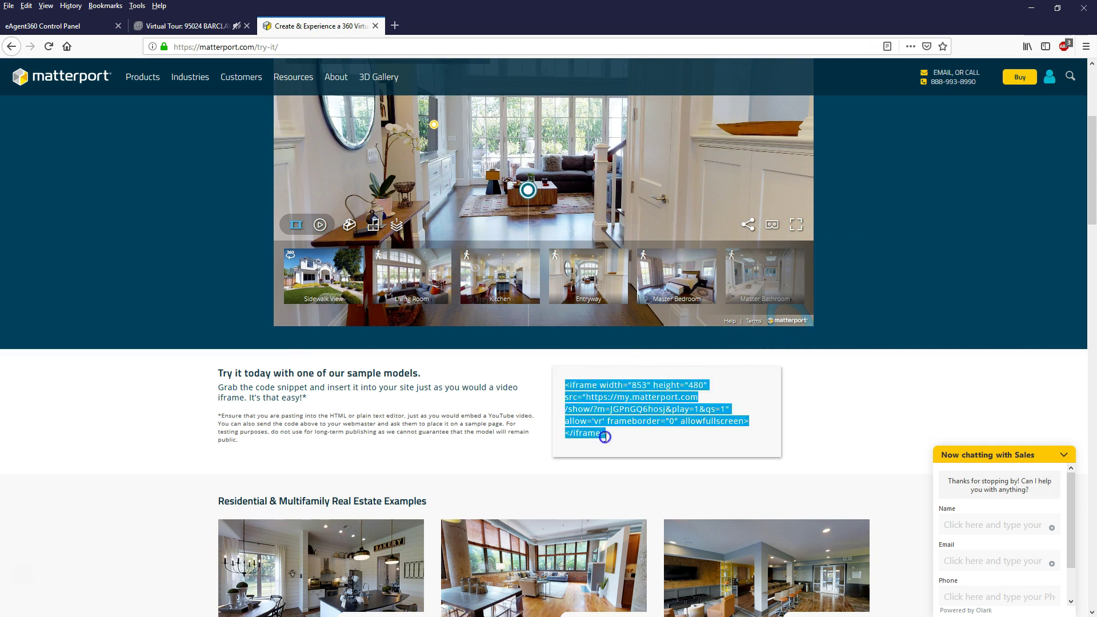
left_click(625, 410)
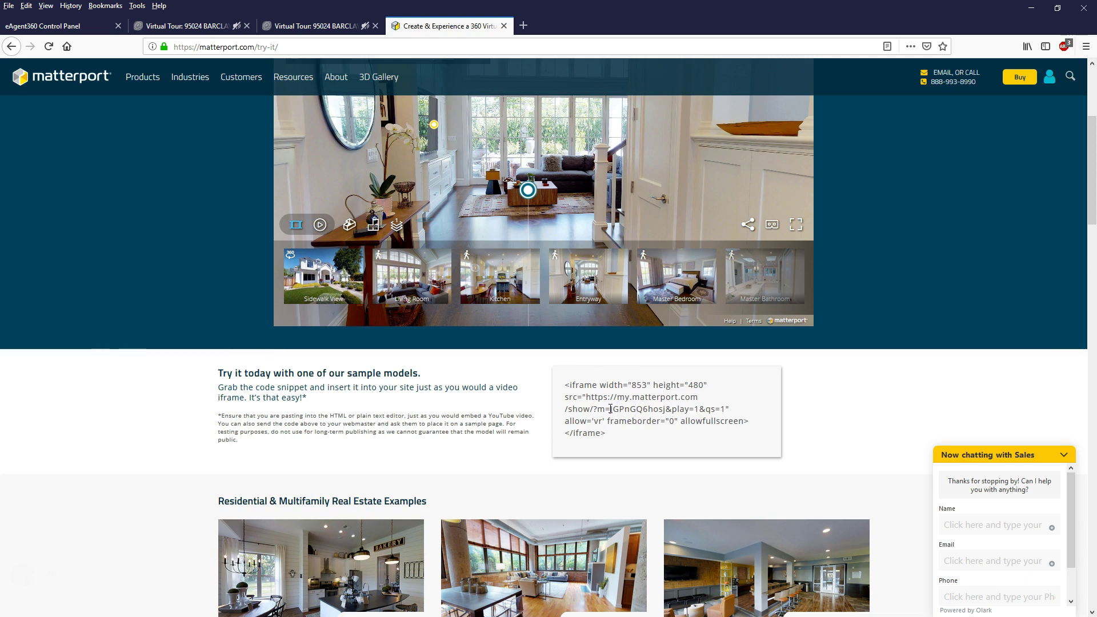
left_click_drag(610, 409, 667, 411)
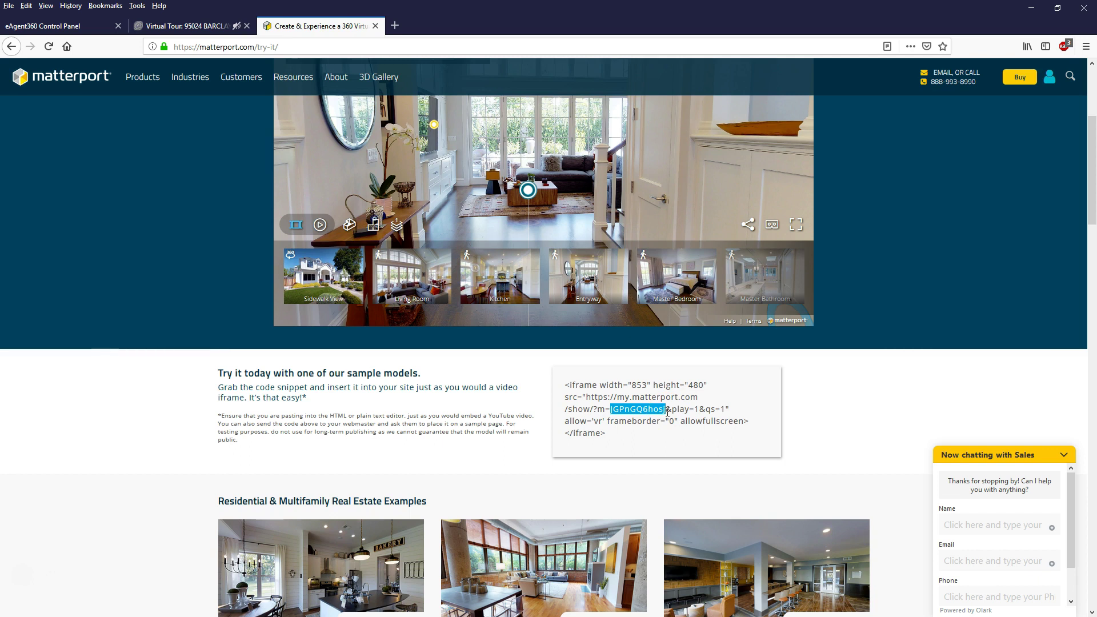
right_click(667, 412)
left_click(679, 419)
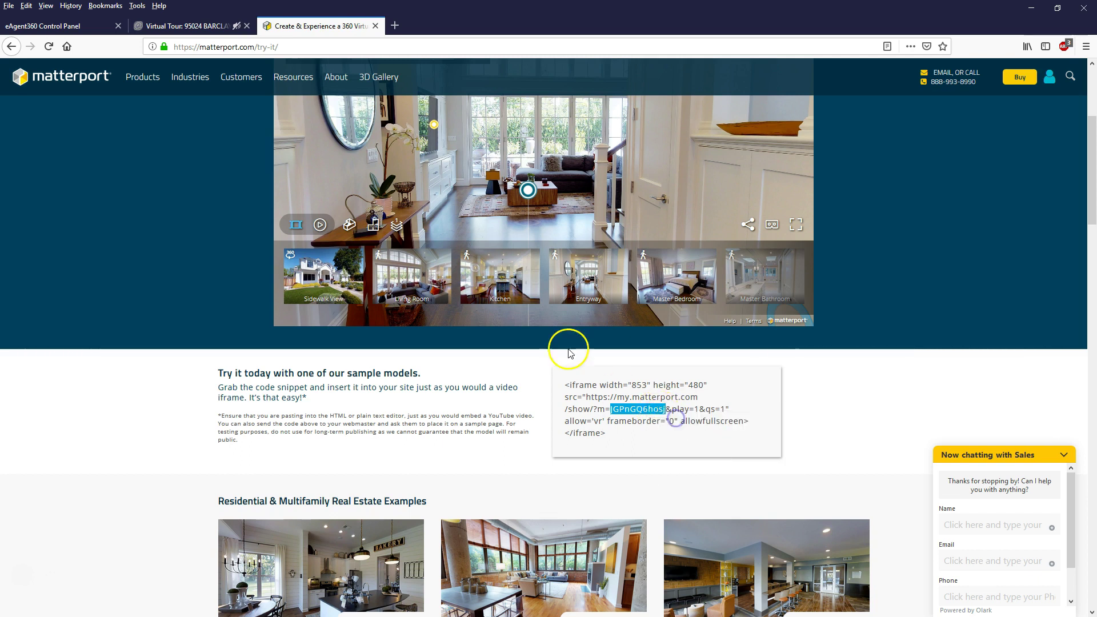
left_click(72, 27)
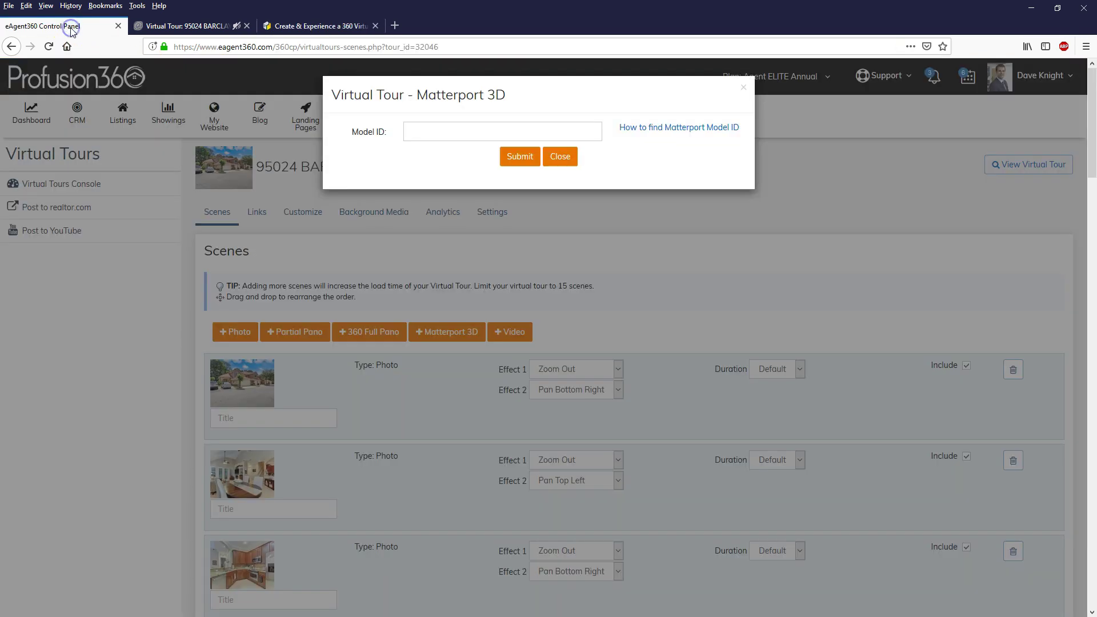
- Paste JGPnGQ6hosj into the Matterport 3D Model ID field and submit it
right_click(416, 131)
left_click(443, 180)
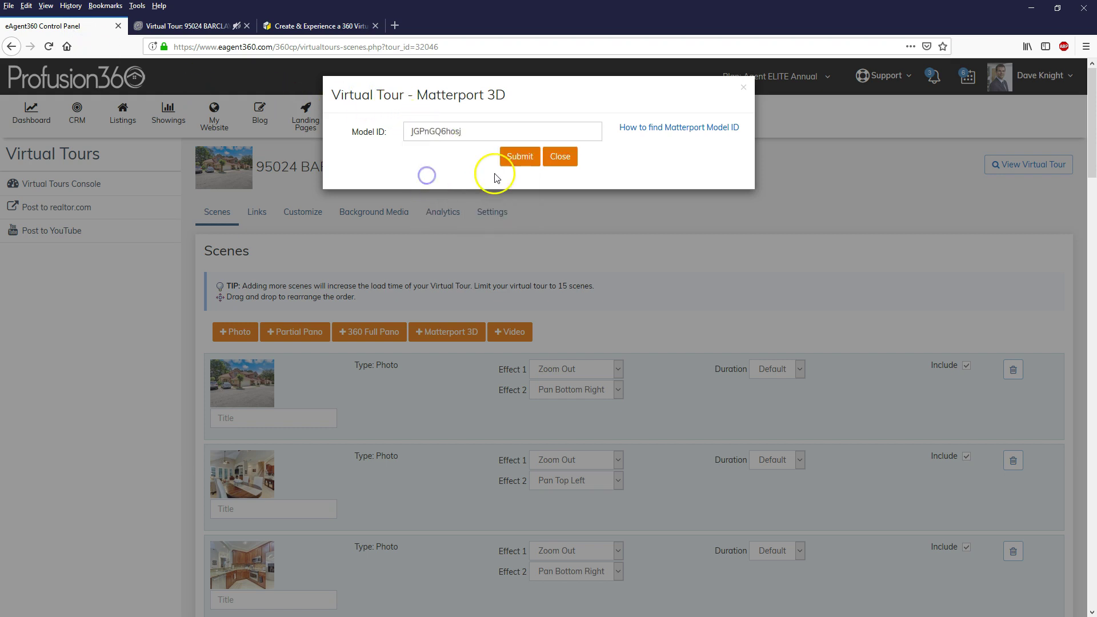
left_click(516, 163)
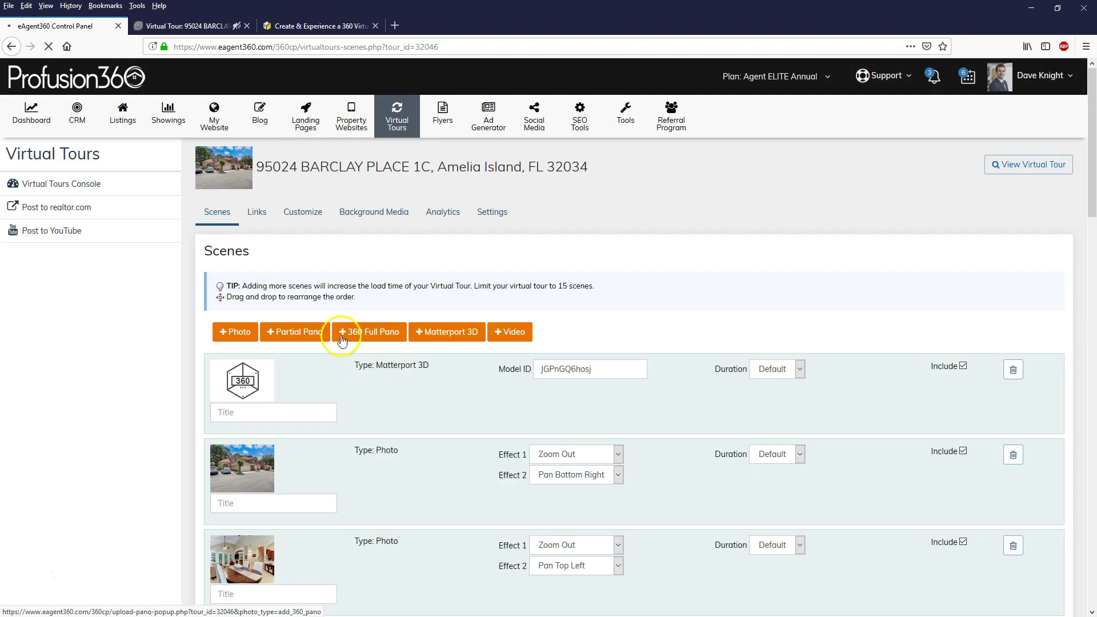
left_click_drag(350, 384, 353, 384)
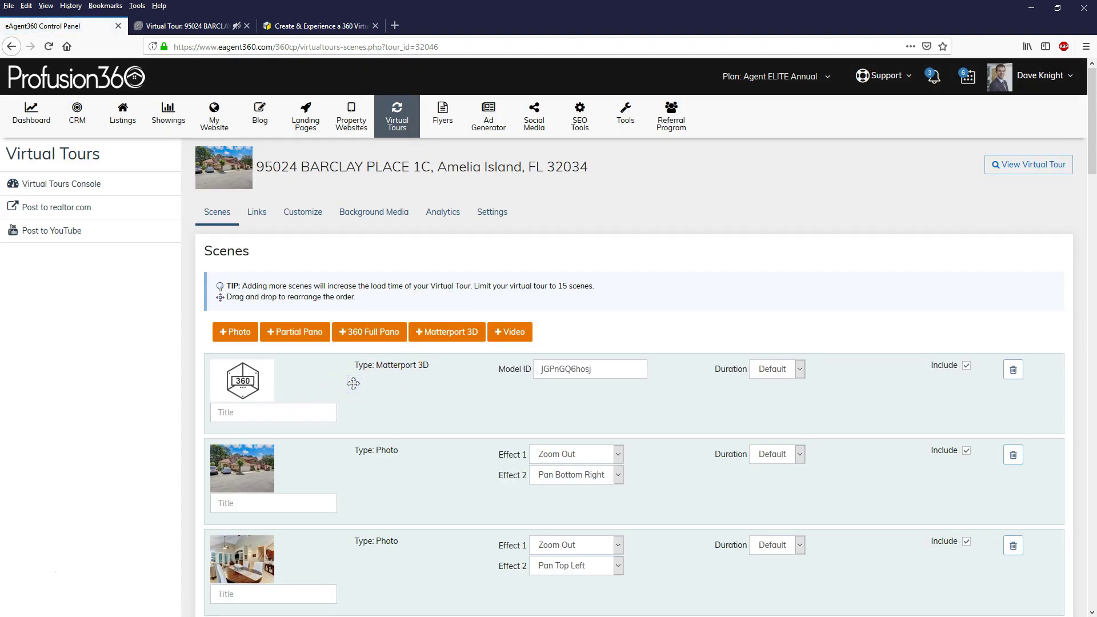
- Preview the tour, walk the Matterport model from hallway to kitchen, and close the older tour tab
left_click(1032, 165)
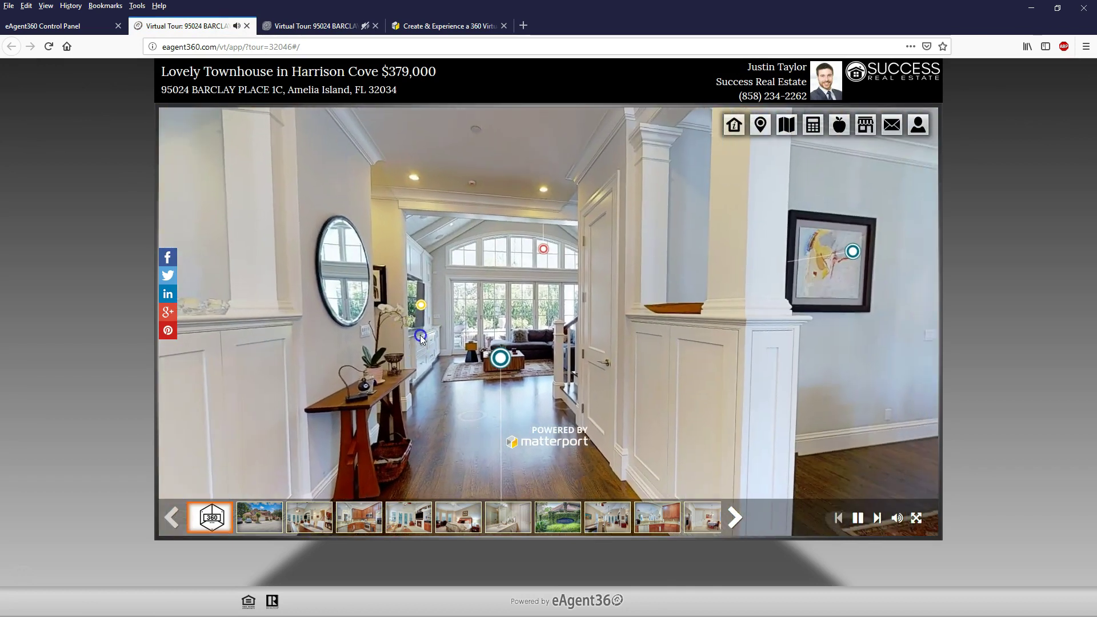
left_click(492, 297)
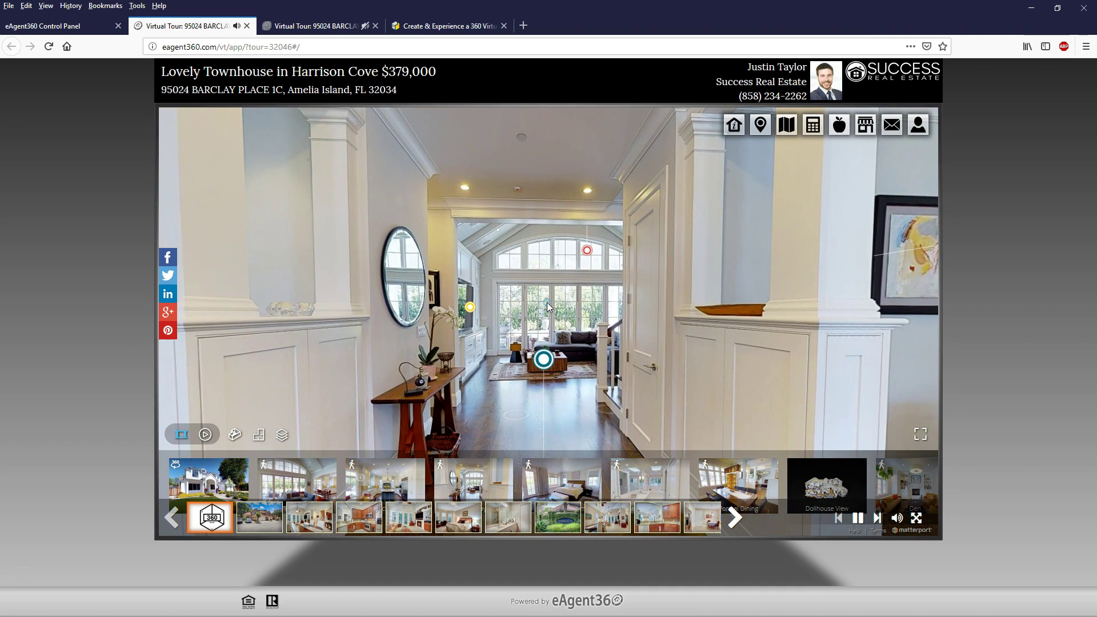
left_click(547, 307)
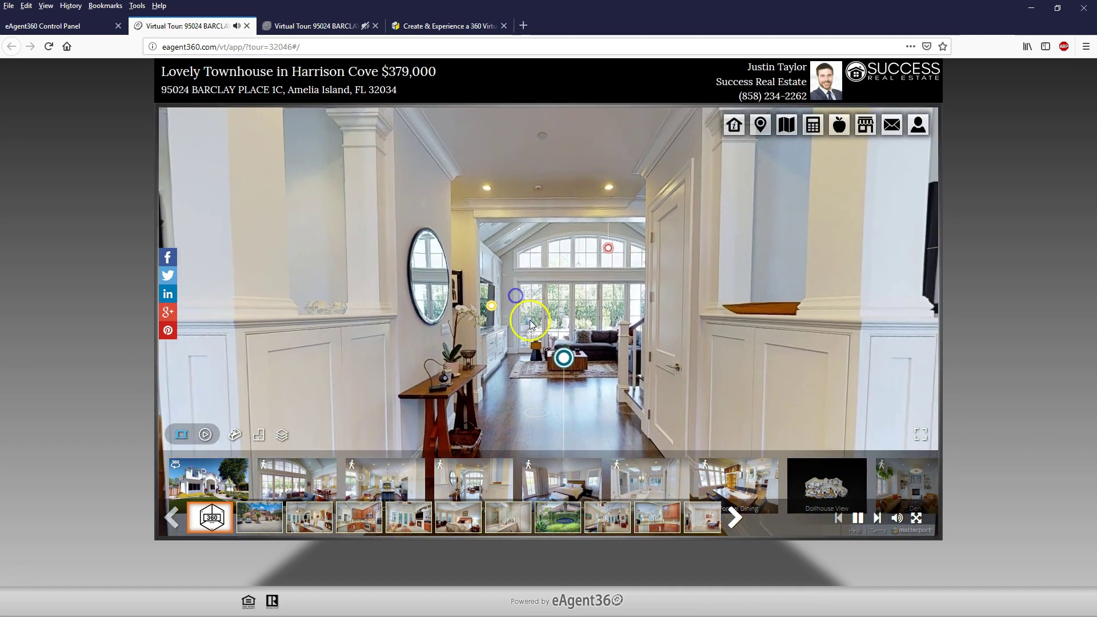
left_click(582, 339)
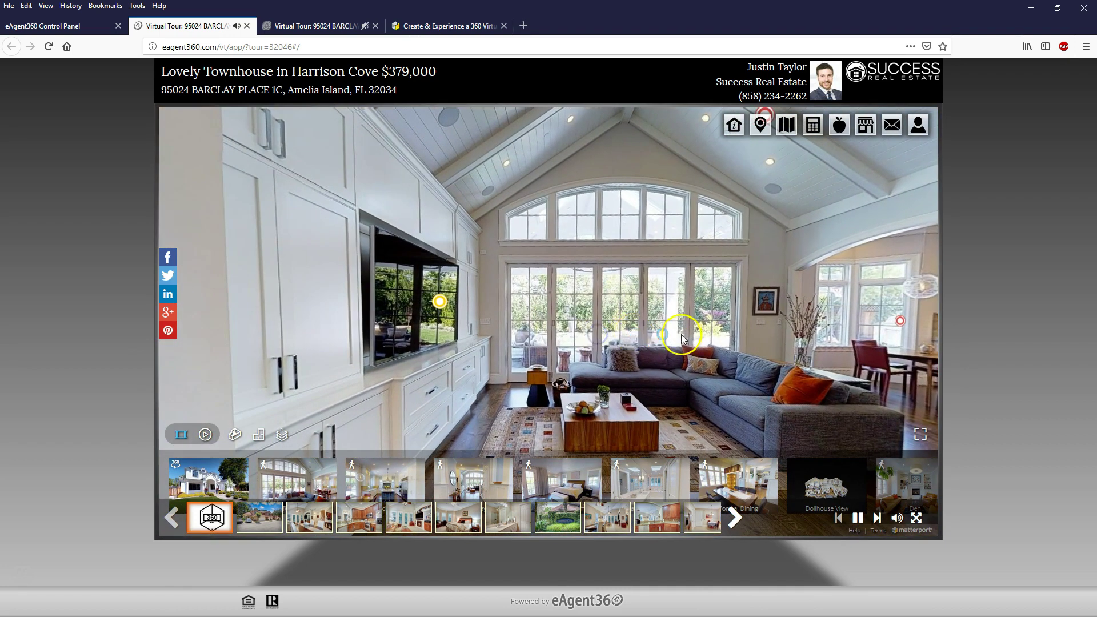
left_click(549, 337)
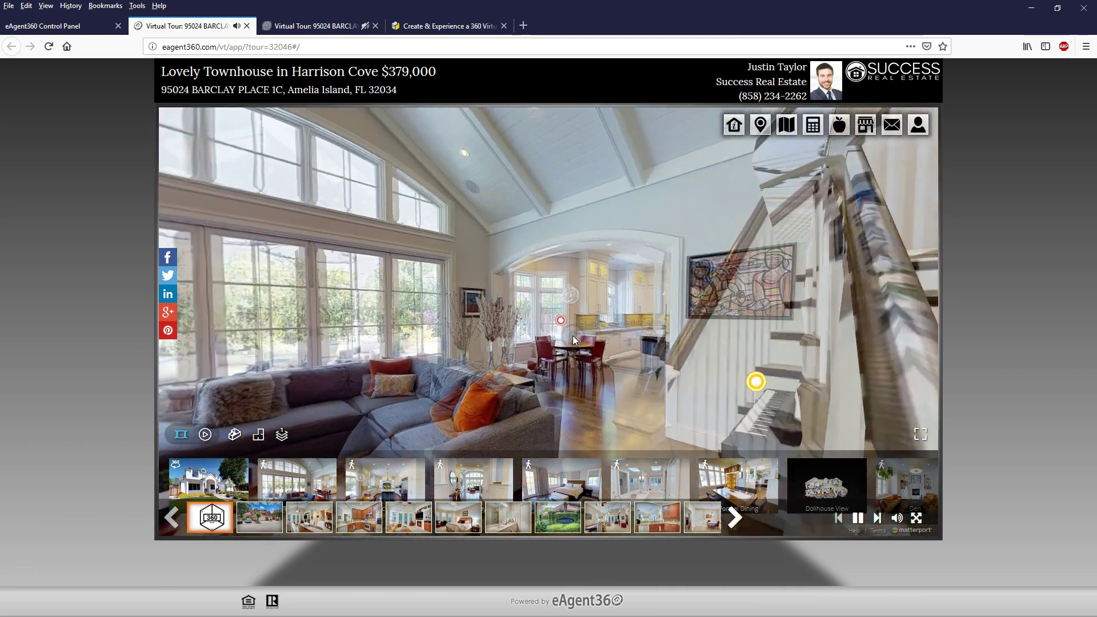
left_click(573, 335)
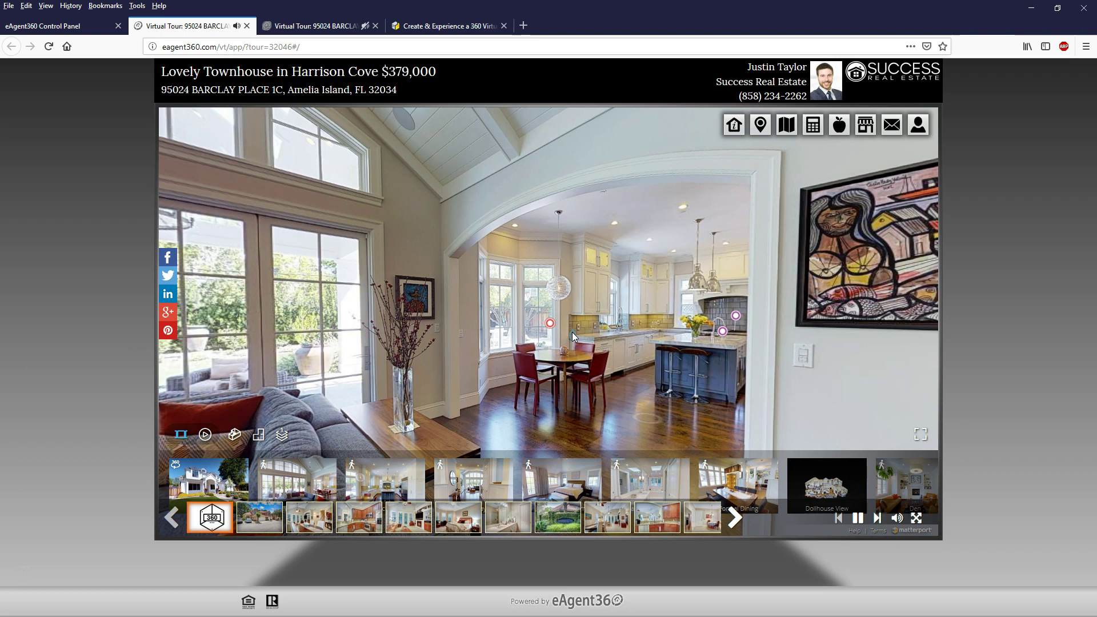
left_click(212, 523)
left_click(31, 543)
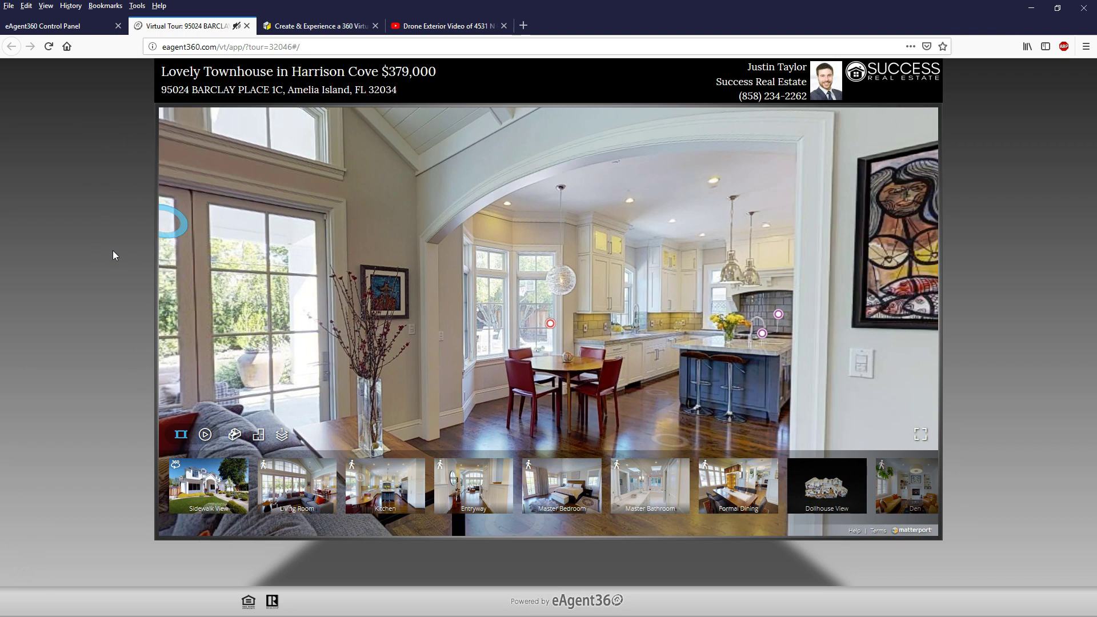
- Play and then pause the YouTube drone exterior video
left_click(454, 26)
left_click(376, 293)
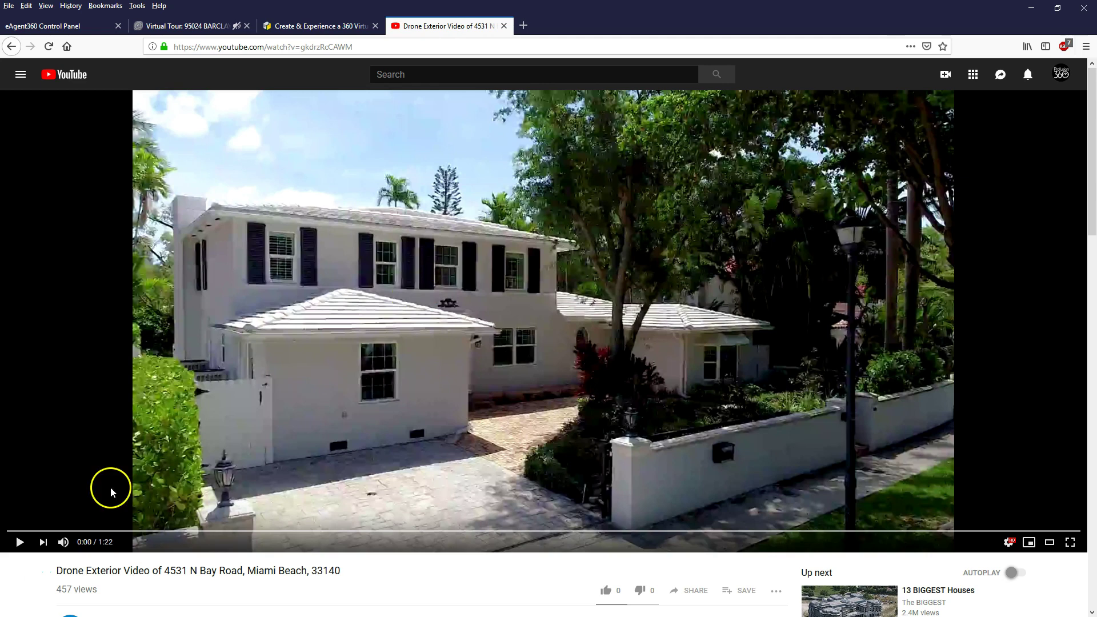
left_click(19, 542)
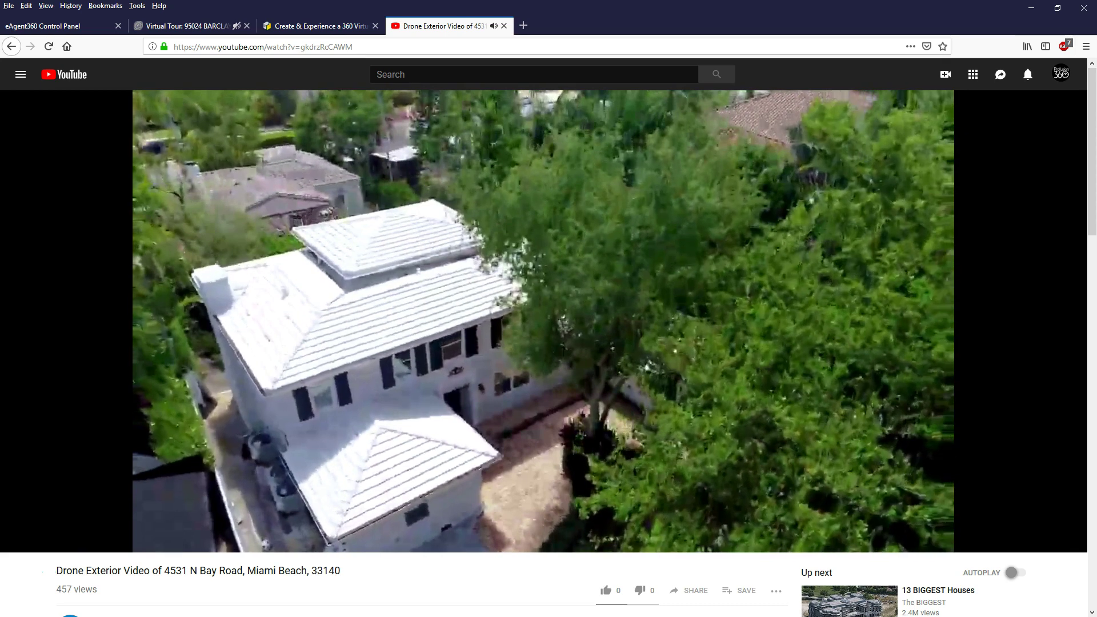
left_click(44, 563)
left_click(19, 540)
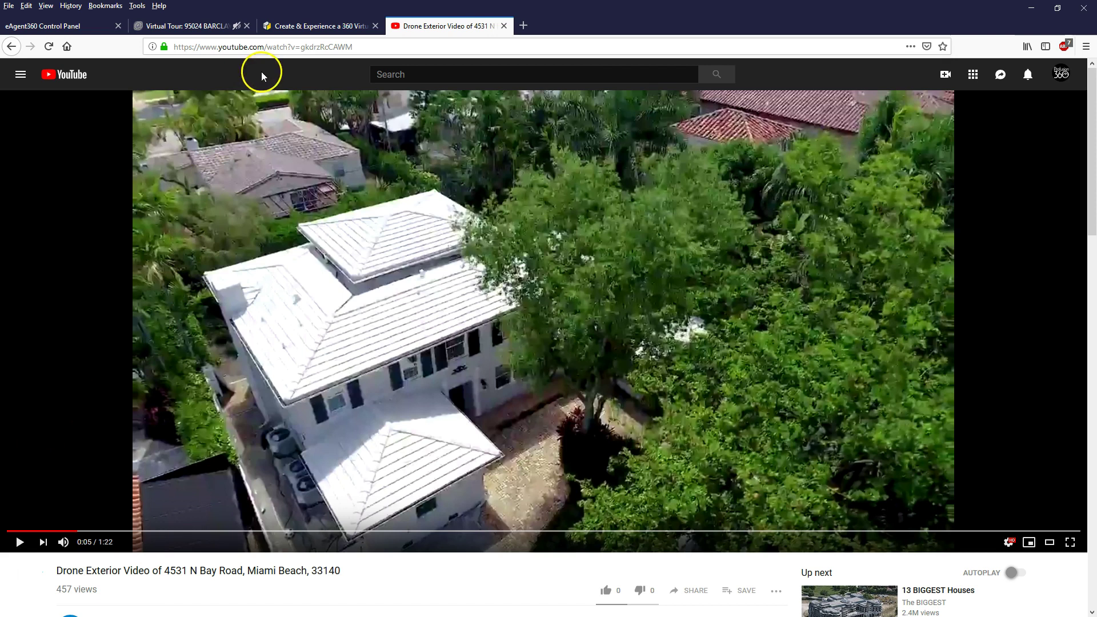
- Copy the video ID gkdrzRcCAWM from the address bar
left_click(285, 46)
left_click(296, 46)
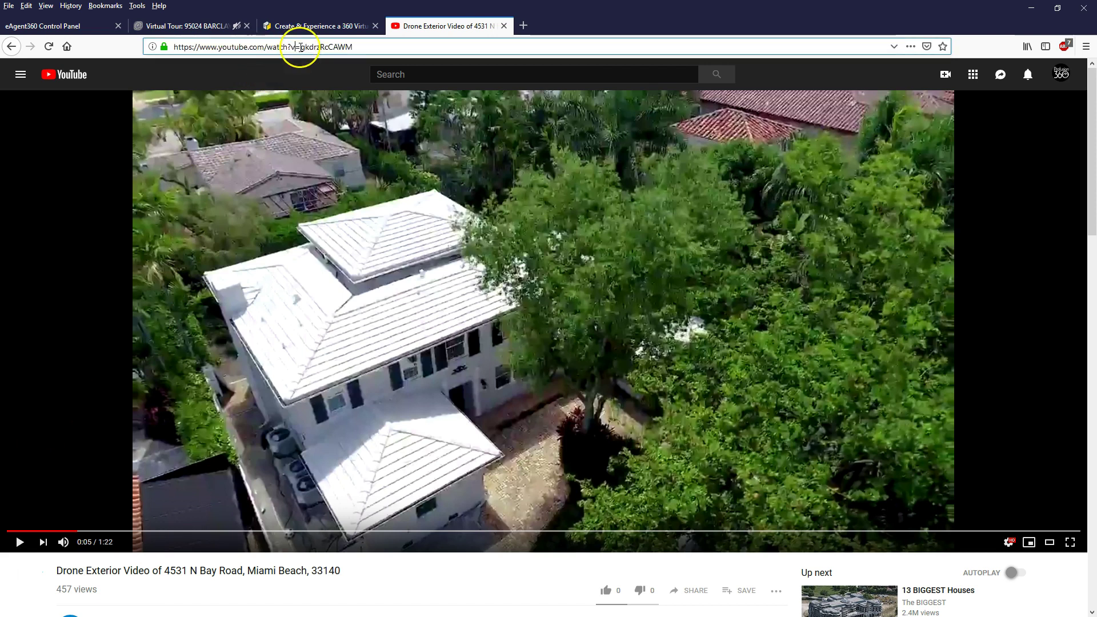
left_click_drag(301, 47, 355, 50)
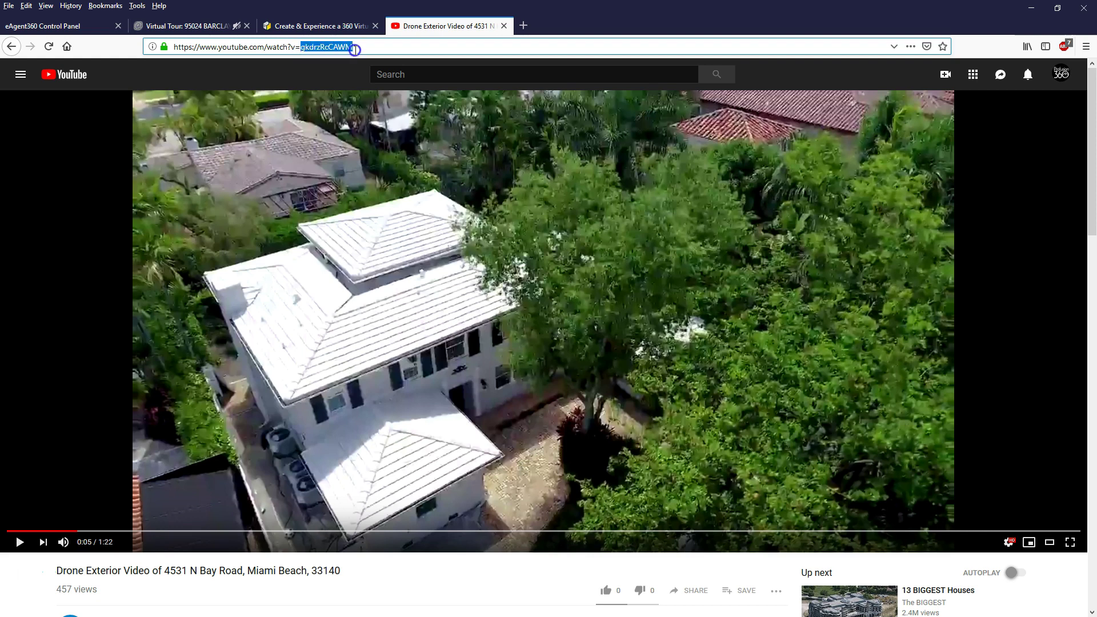
right_click(342, 48)
left_click(366, 80)
- Add a video scene with Video ID gkdrzRcCAWM to the tour
left_click(40, 27)
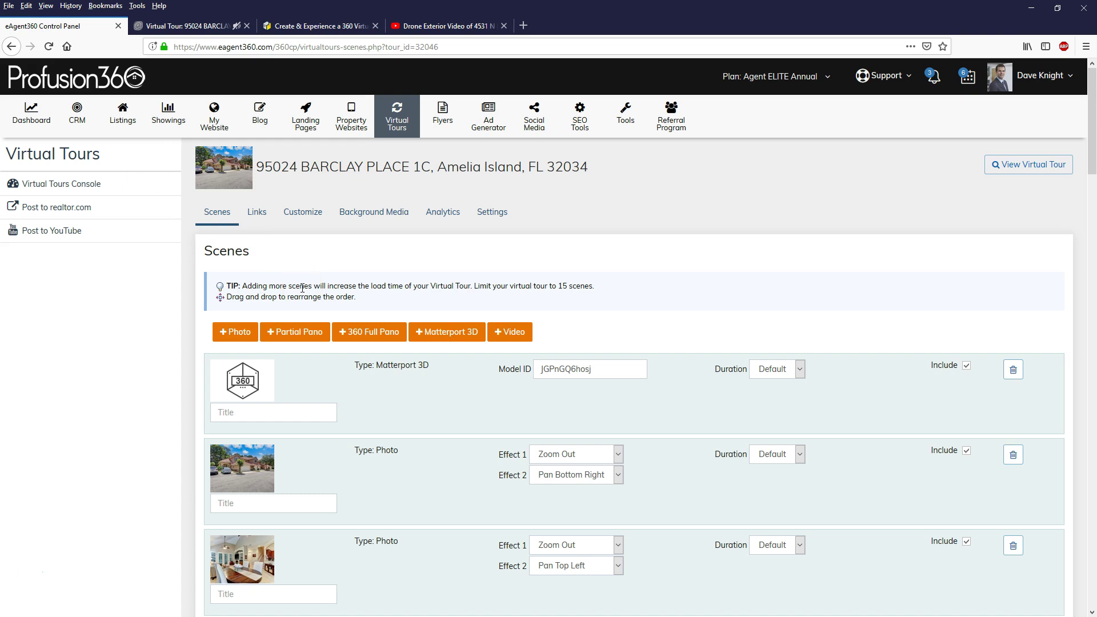
left_click(515, 332)
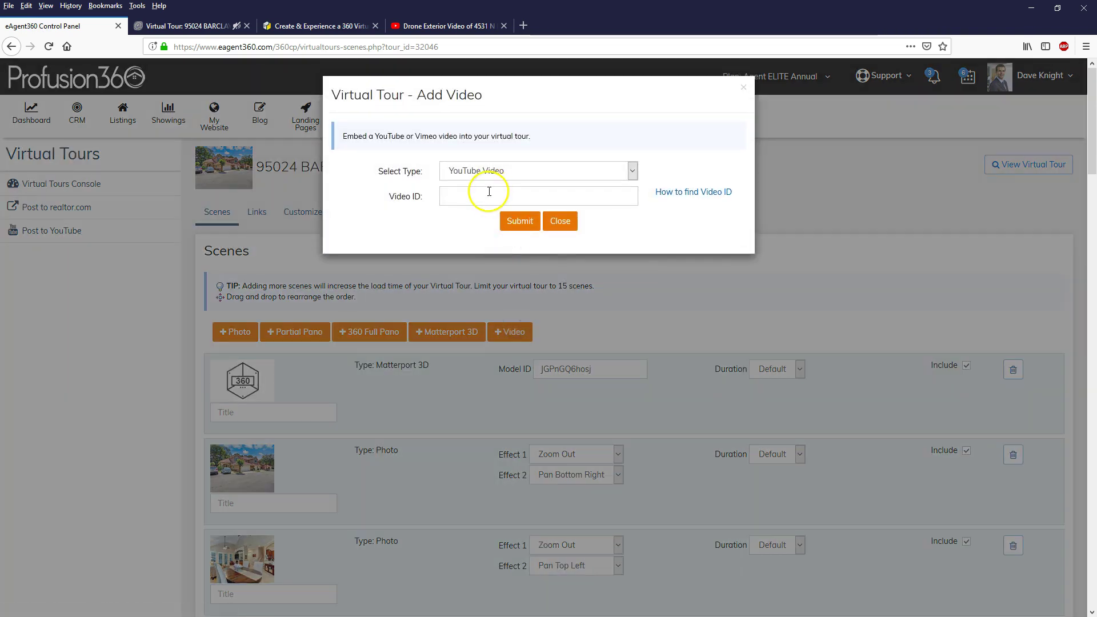
right_click(490, 203)
left_click(514, 249)
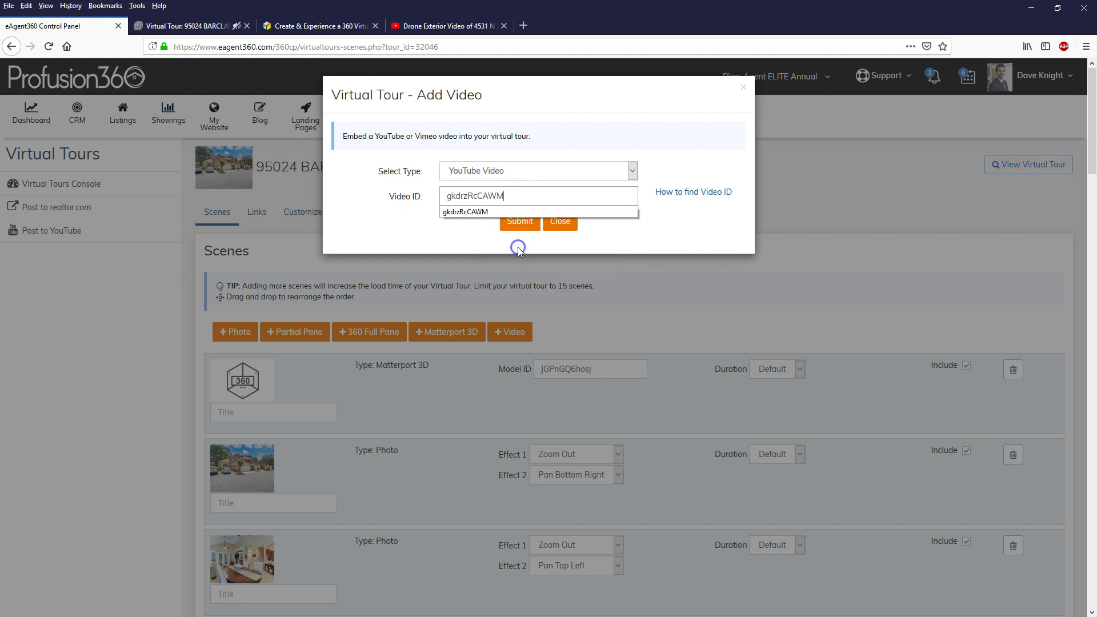
left_click(517, 228)
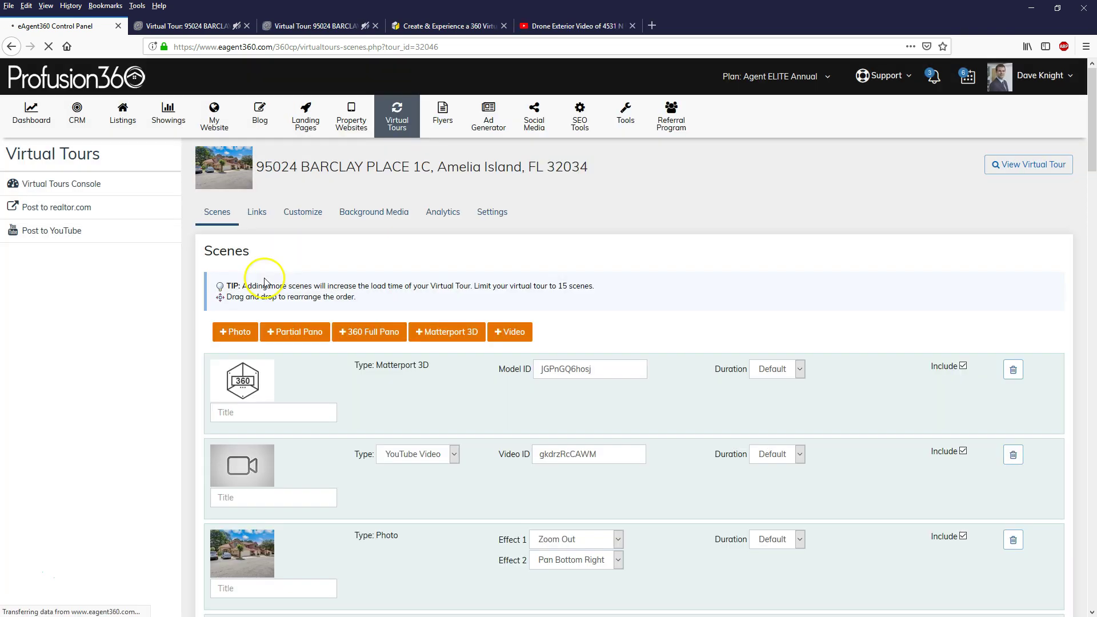
- Drag the YouTube Video scene above the Matterport 3D scene
scroll(270, 392, "down", 1)
left_click_drag(278, 399, 301, 405)
scroll(273, 403, "down", 1)
left_click(299, 367)
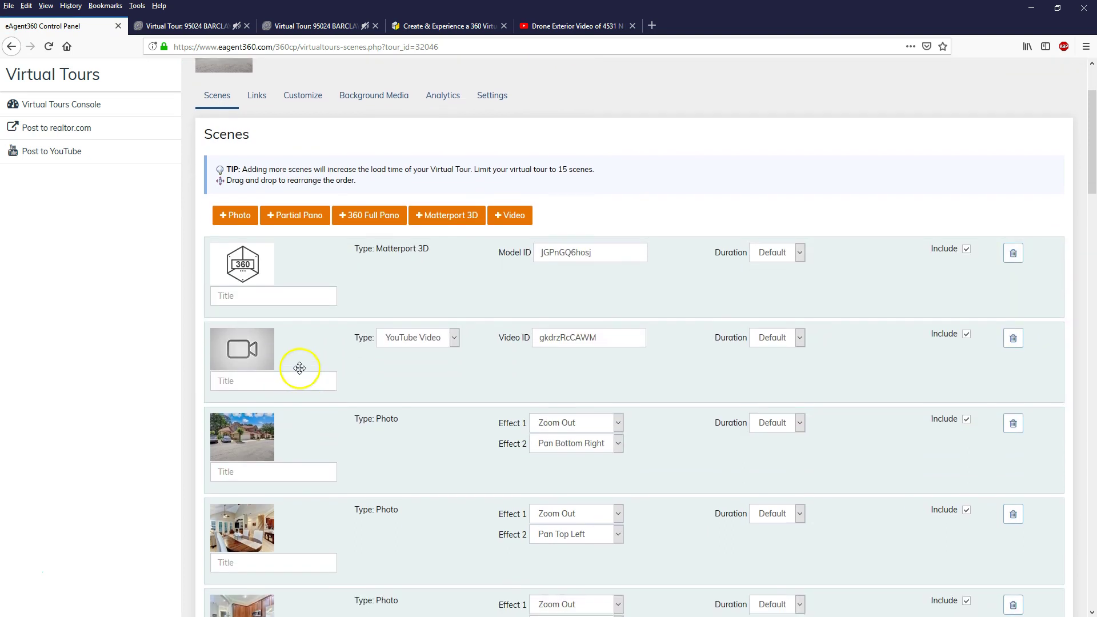
left_click_drag(299, 358, 320, 270)
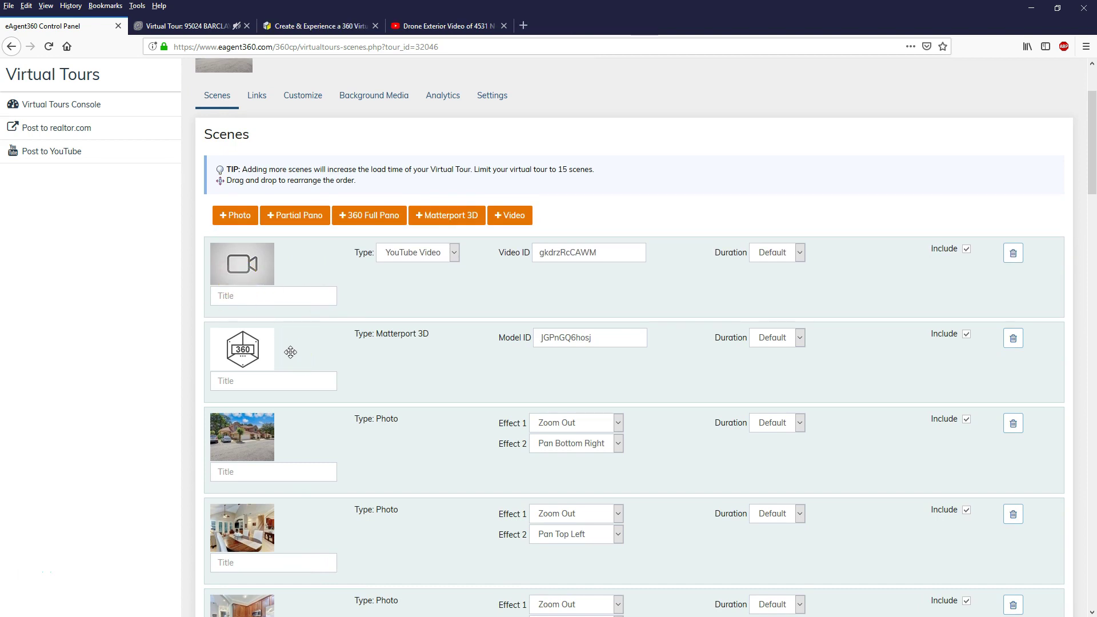
left_click(260, 366)
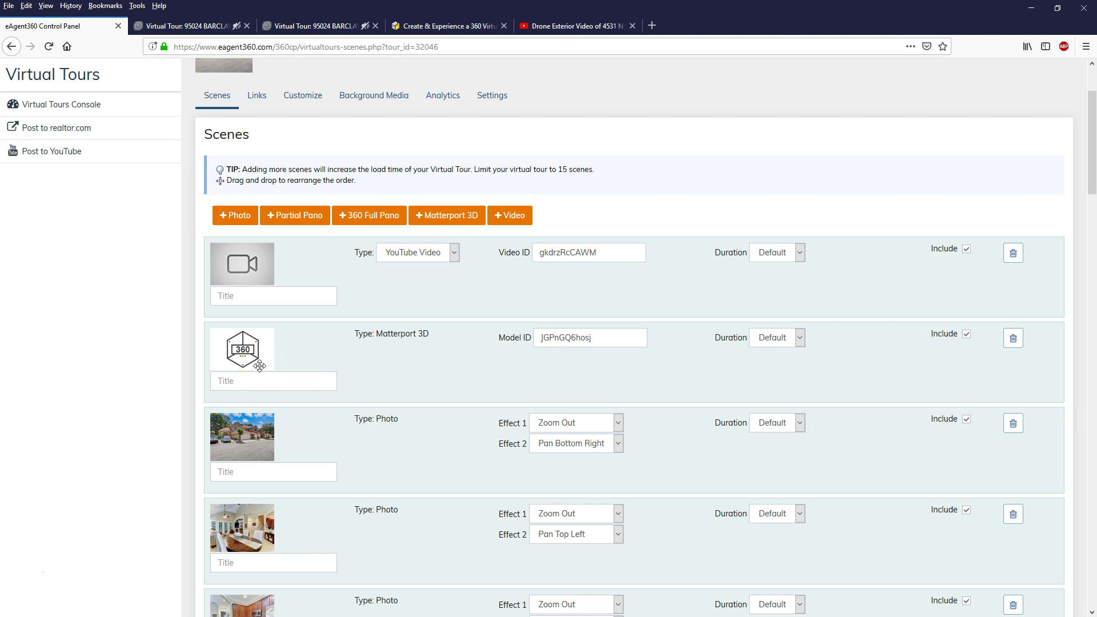
scroll(955, 183, "up", 5)
- Preview the reordered tour and walk from the drone video into the Matterport living room
left_click(1029, 166)
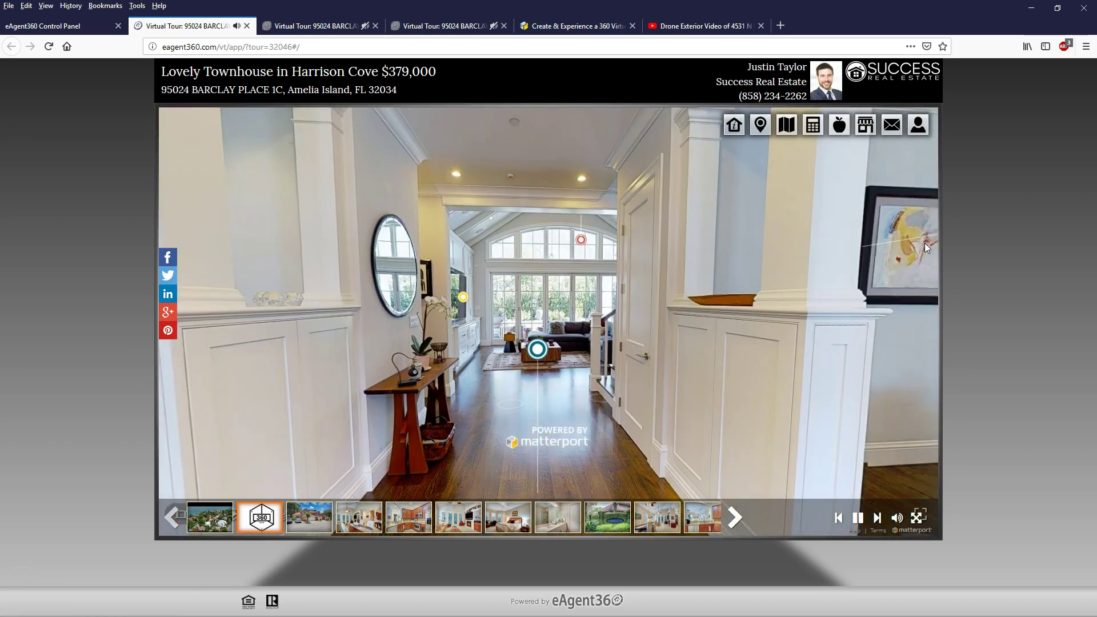
left_click(659, 302)
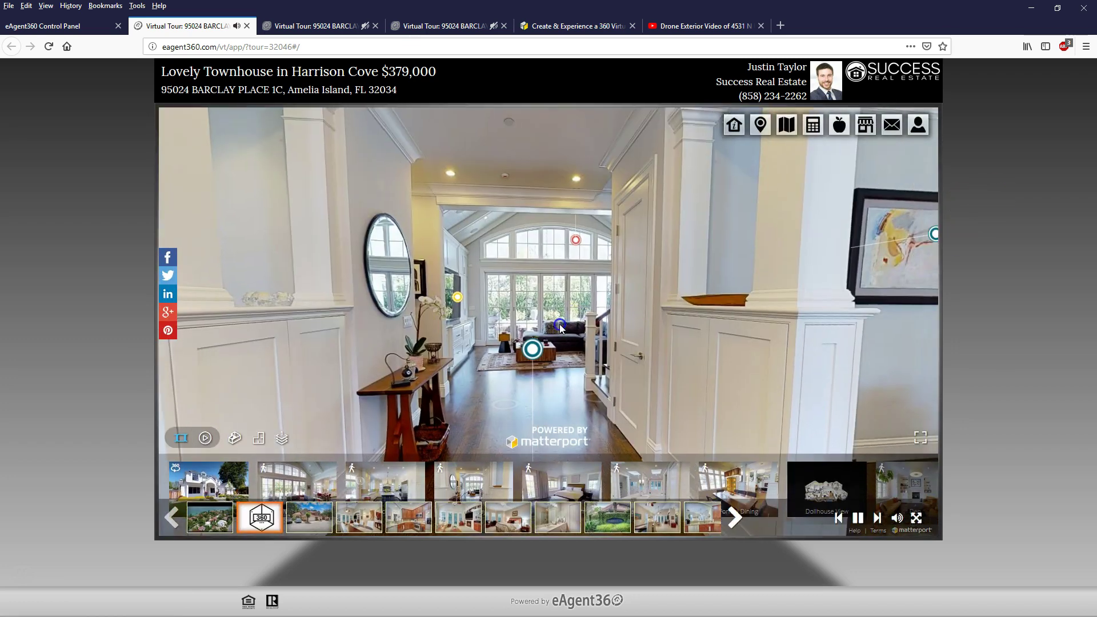
left_click(551, 334)
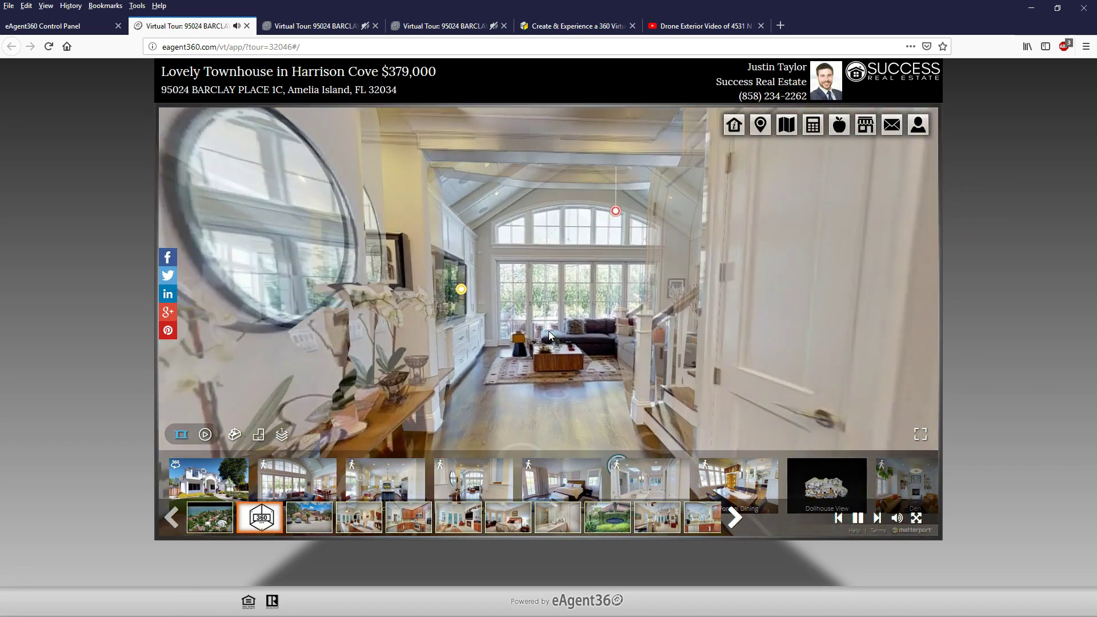